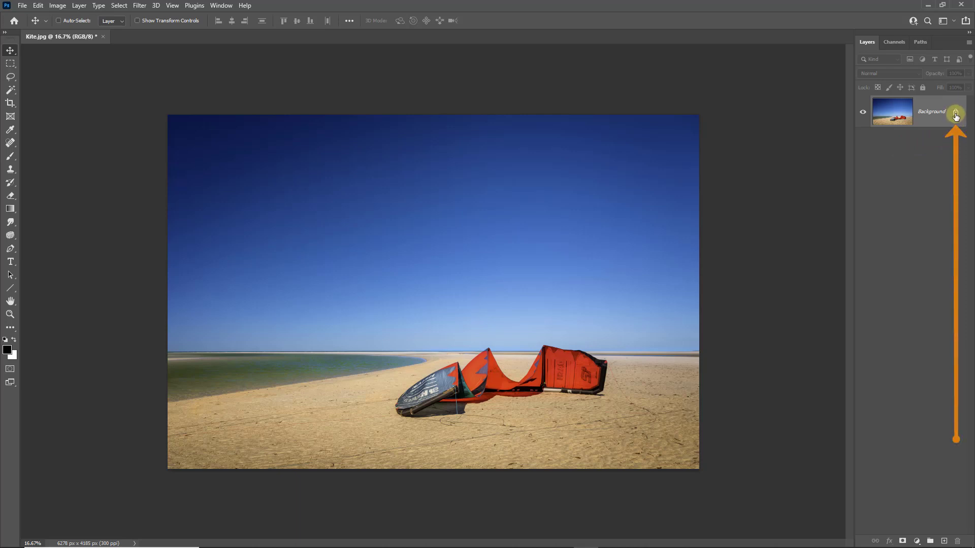
Unlock the Background into Layer 0, add empty Layer 1 and Layer 2, then select Layer 0
{"action": "left_click", "coordinate": [955, 113]}
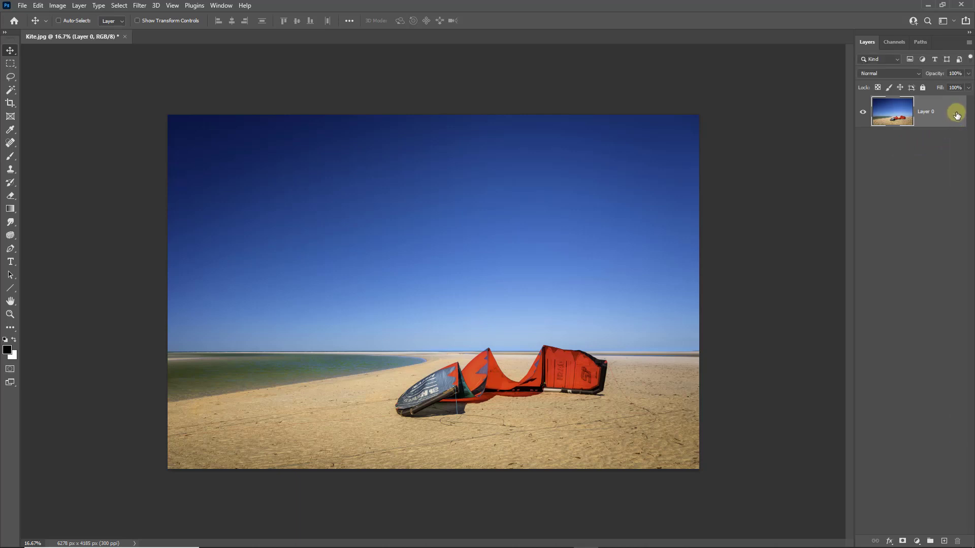
{"action": "left_click", "coordinate": [943, 541]}
{"action": "left_click", "coordinate": [943, 541]}
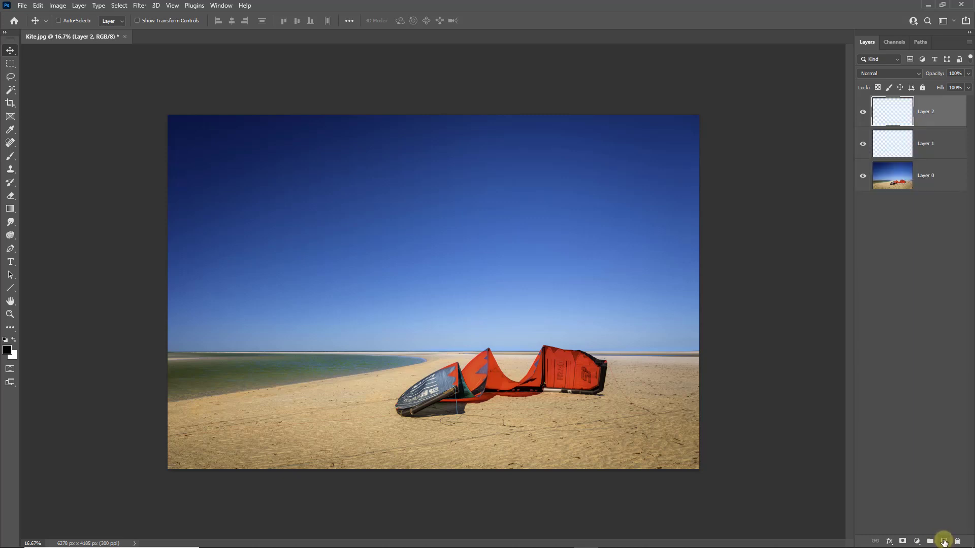
{"action": "left_click", "coordinate": [931, 175]}
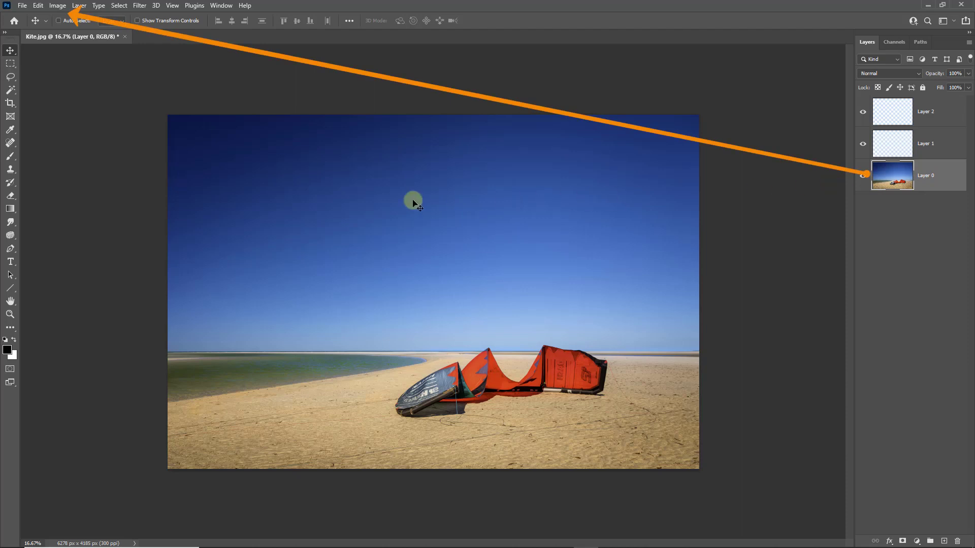
Enlarge the canvas by a relative 20% in width and 30% in height
{"action": "left_click", "coordinate": [57, 7]}
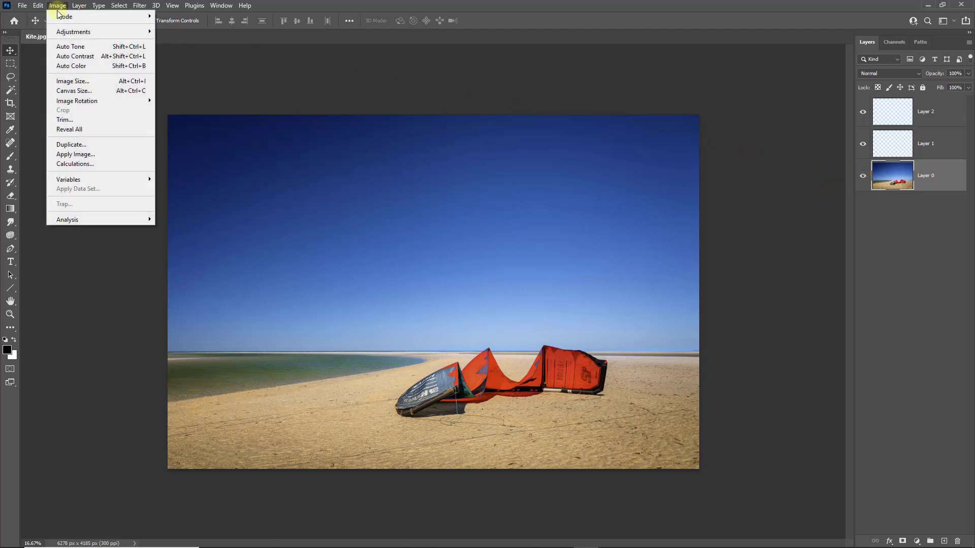
{"action": "left_click", "coordinate": [65, 91]}
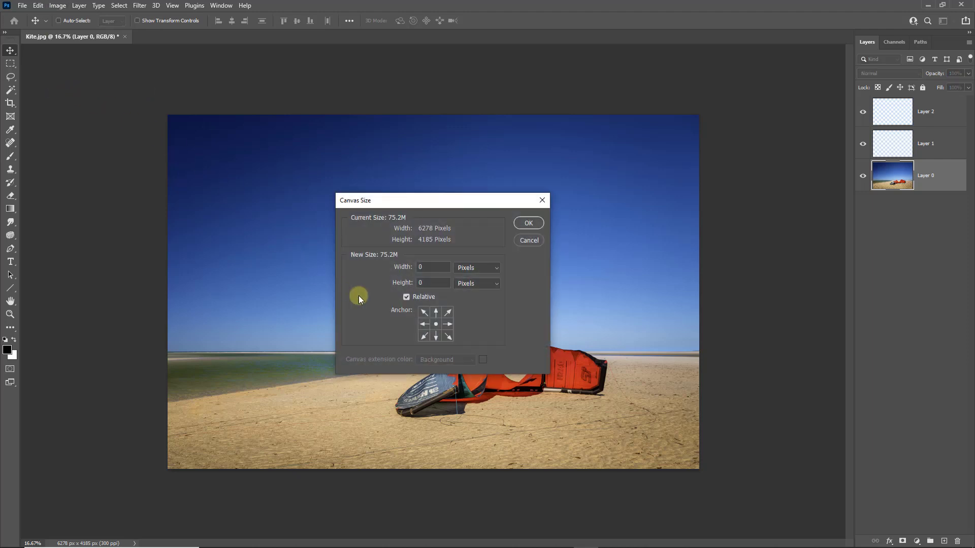
{"action": "left_click", "coordinate": [497, 269]}
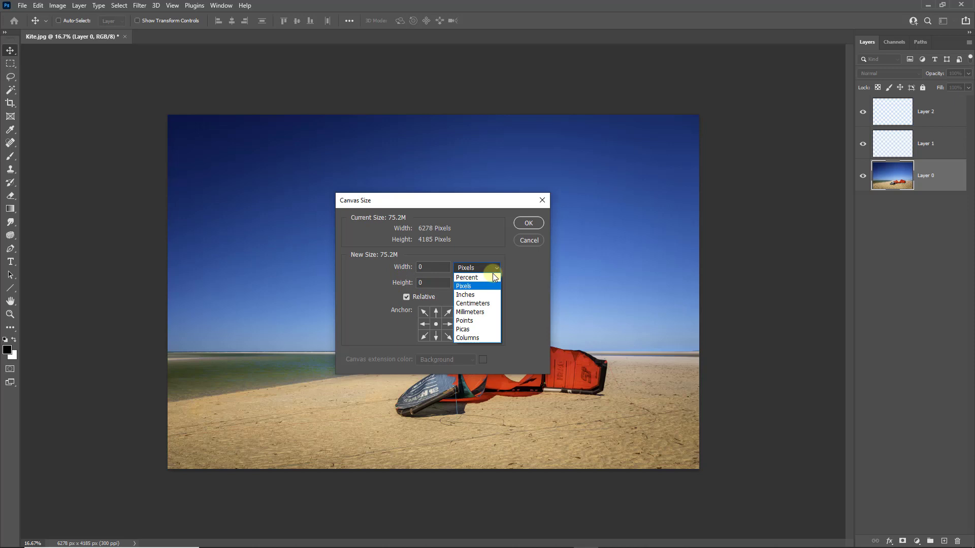
{"action": "left_click", "coordinate": [484, 280]}
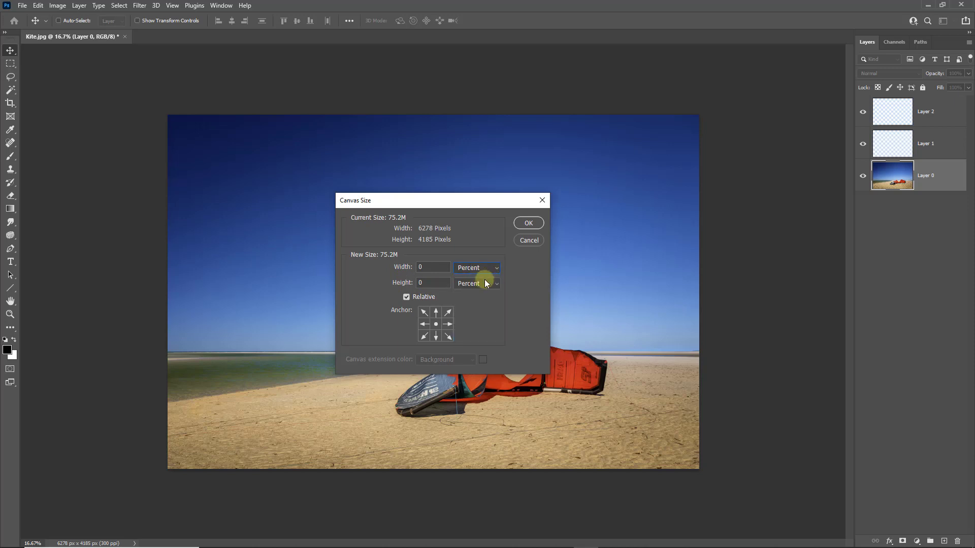
{"action": "double_click", "coordinate": [425, 267]}
{"action": "type", "text": "20"}
{"action": "key", "text": "Tab"}
{"action": "type", "text": "30"}
{"action": "left_click", "coordinate": [526, 223]}
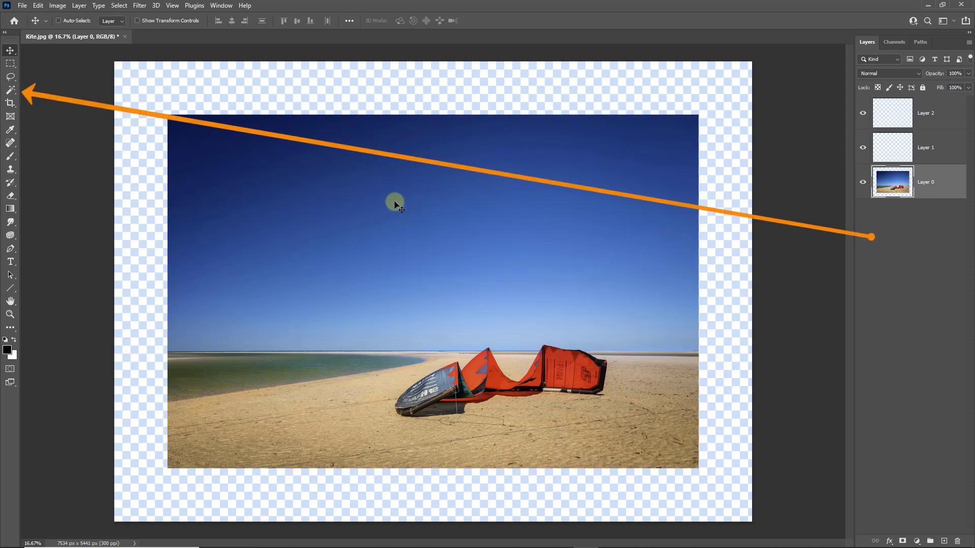
Magic-wand select the transparent border and fill it with black on Layer 1
{"action": "key", "text": "w"}
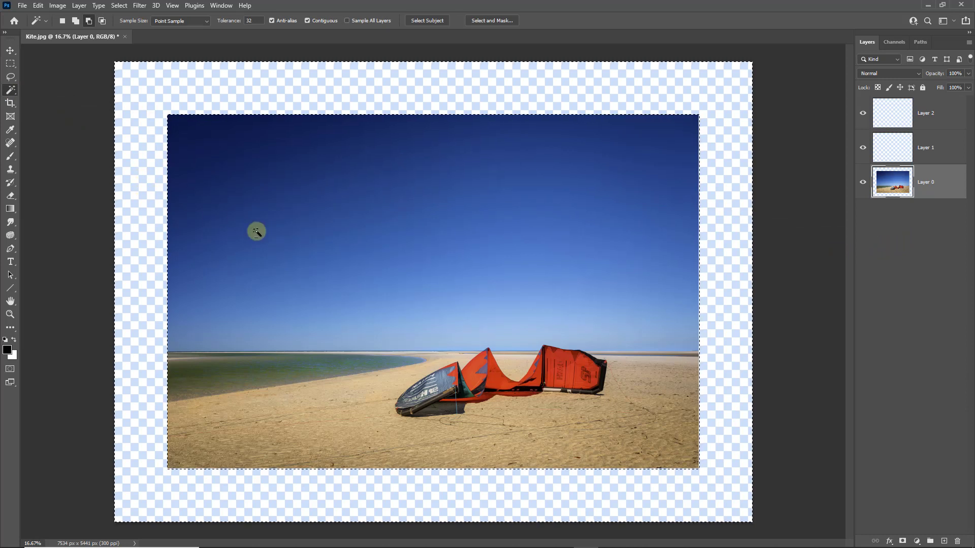
{"action": "left_click", "coordinate": [702, 275]}
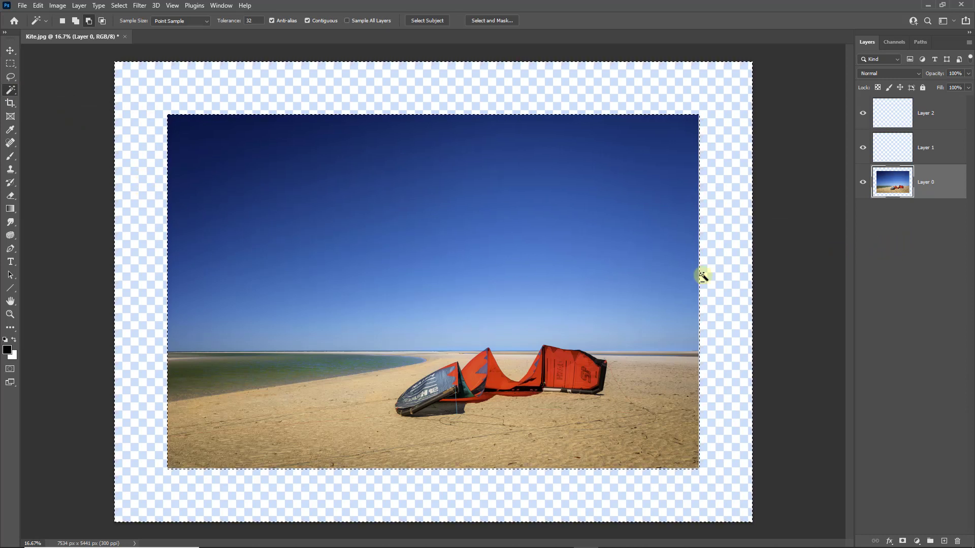
{"action": "left_click", "coordinate": [927, 148]}
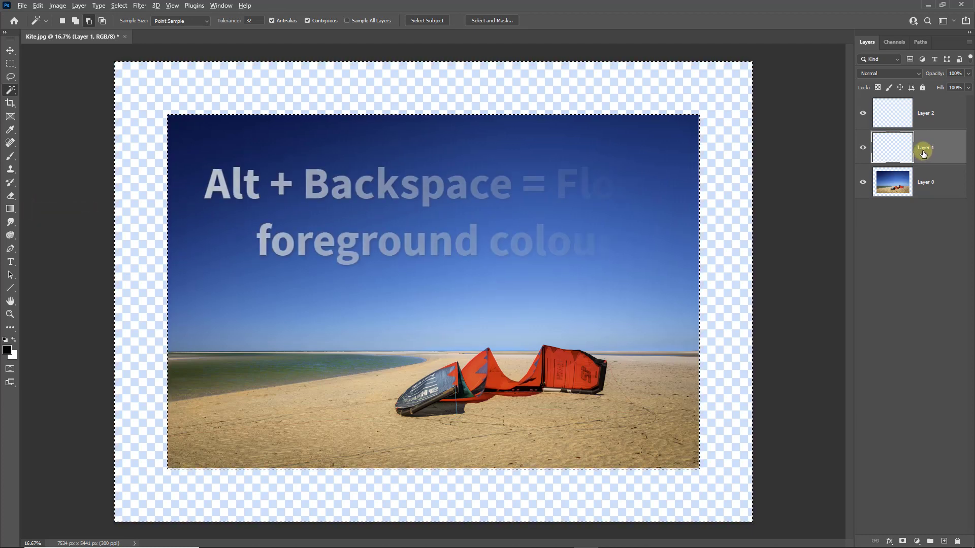
{"action": "key", "text": "alt+BackSpace"}
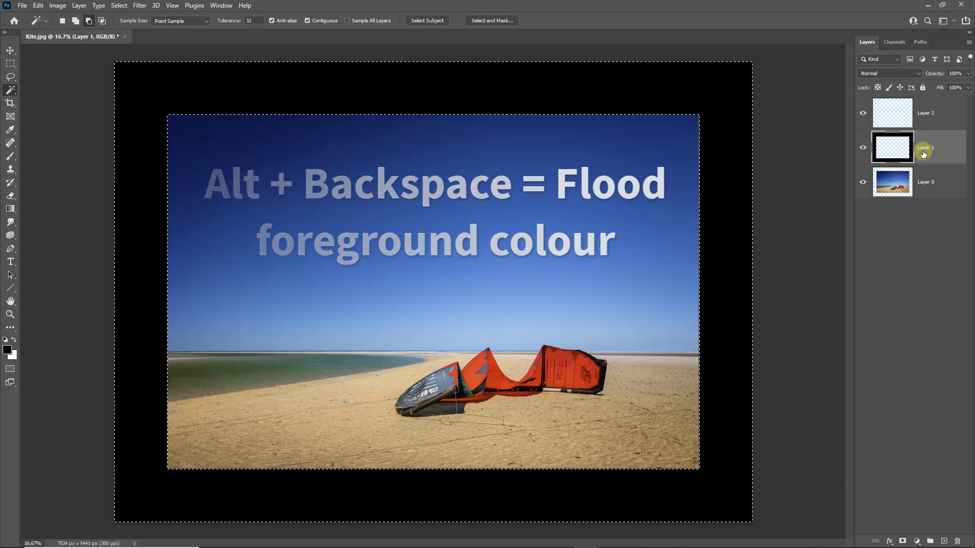
{"action": "left_click", "coordinate": [925, 113]}
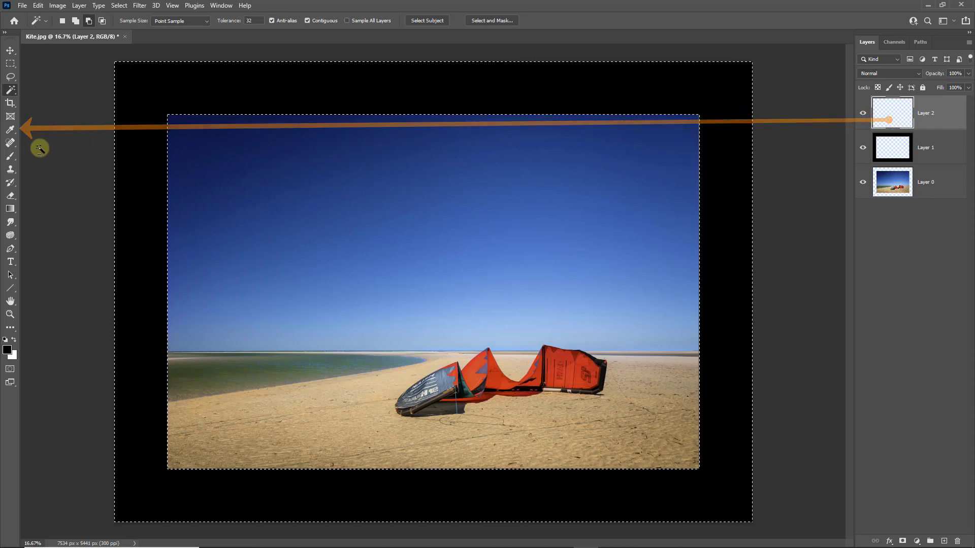
Sample a dark grey-teal from the water, fill the border with it on Layer 2, and deselect
{"action": "left_click", "coordinate": [16, 133]}
{"action": "right_click", "coordinate": [17, 133]}
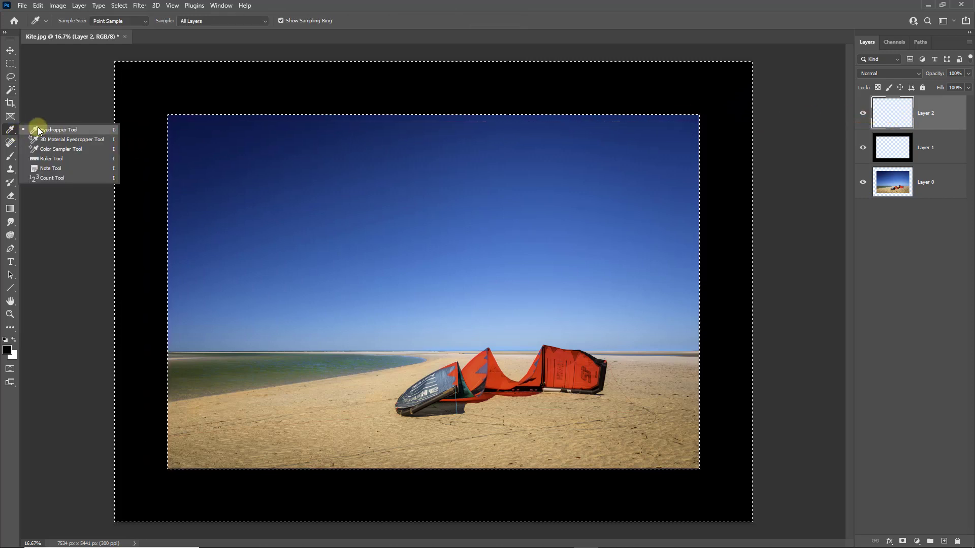
{"action": "left_click", "coordinate": [41, 130]}
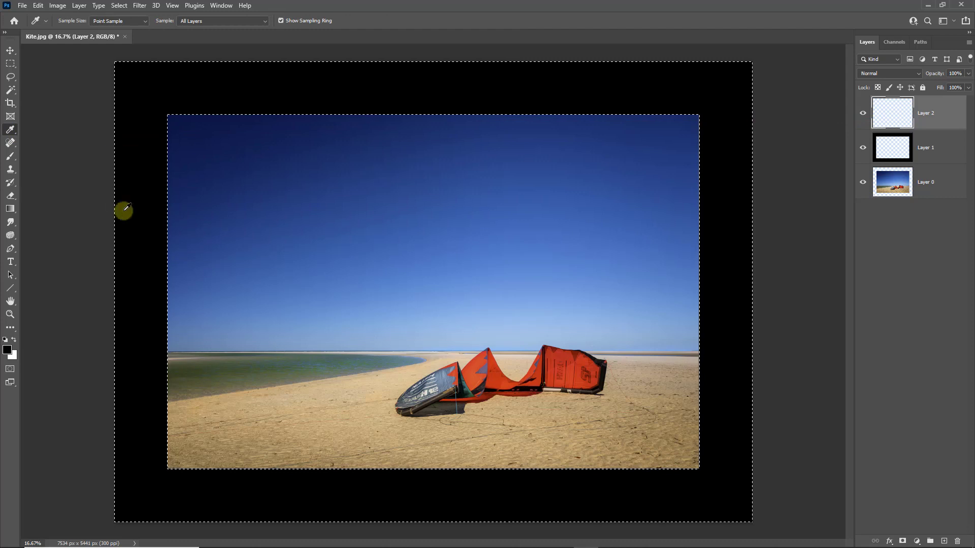
{"action": "left_click", "coordinate": [337, 366]}
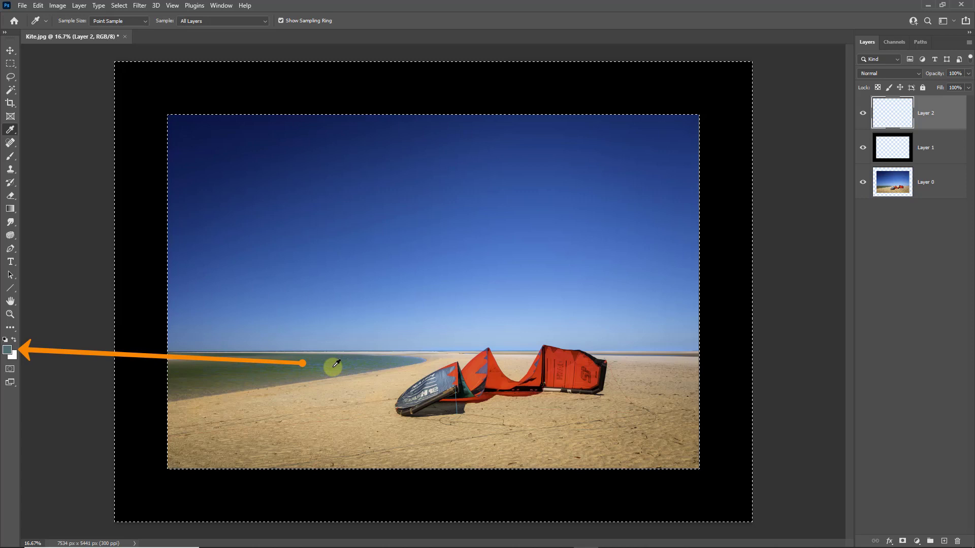
{"action": "left_click", "coordinate": [333, 366]}
{"action": "left_click", "coordinate": [277, 384]}
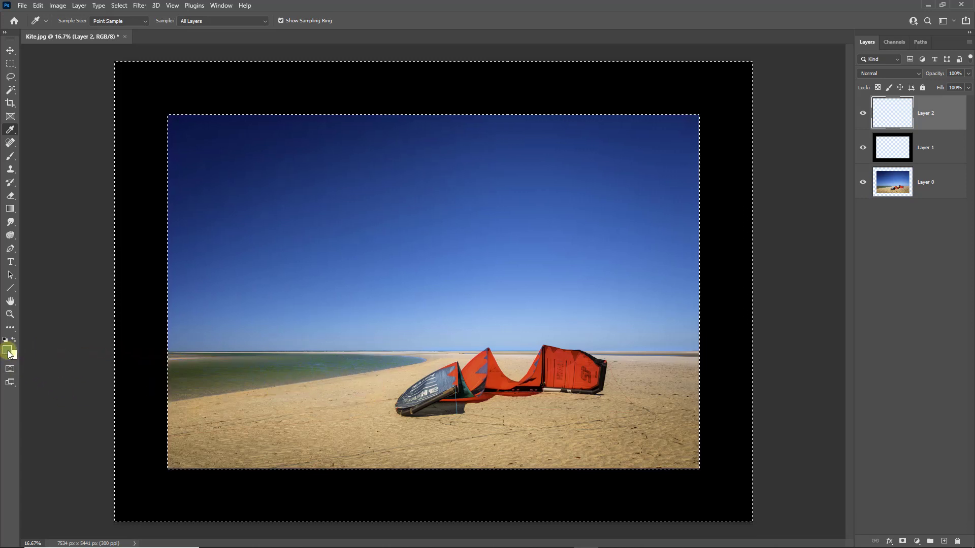
{"action": "left_click_drag", "start_coordinate": [11, 365], "coordinate": [879, 232]}
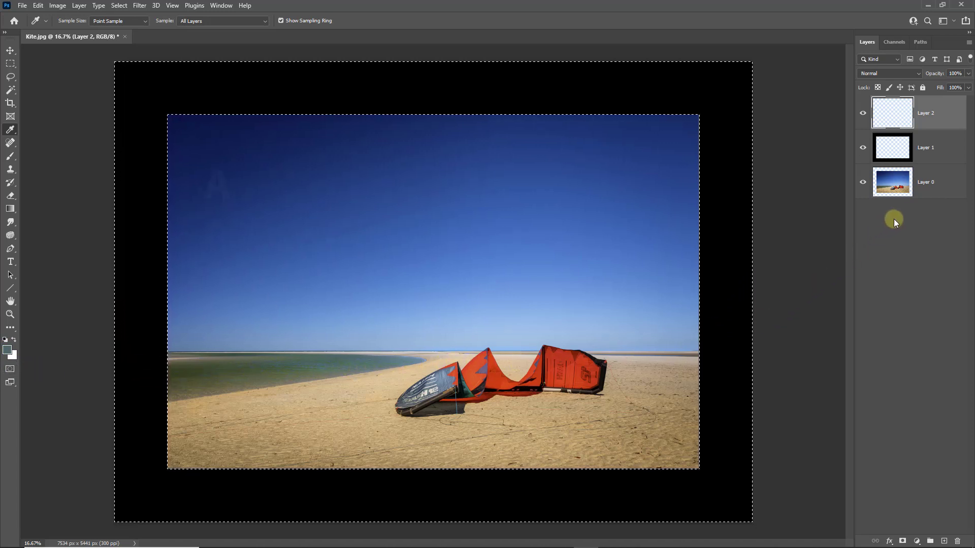
{"action": "key", "text": "alt+BackSpace"}
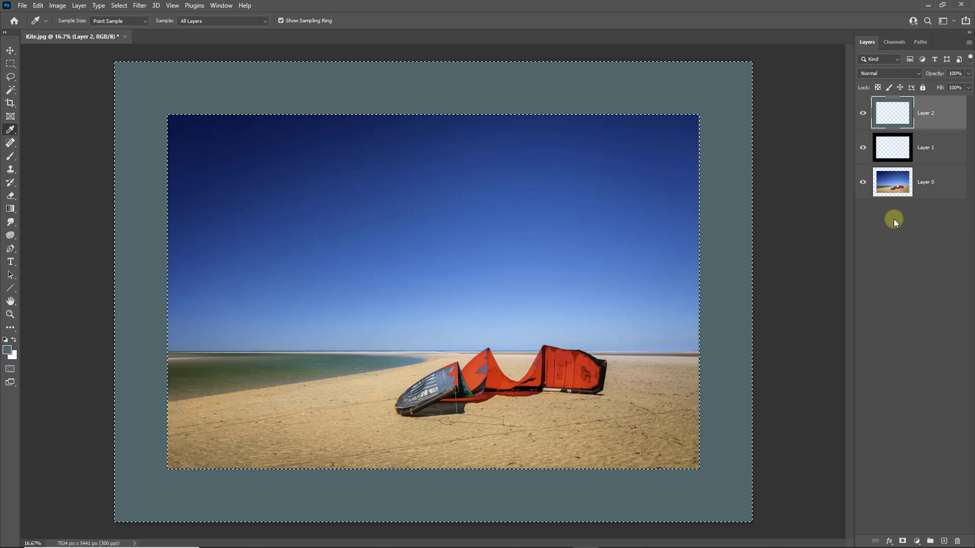
{"action": "key", "text": "ctrl+d"}
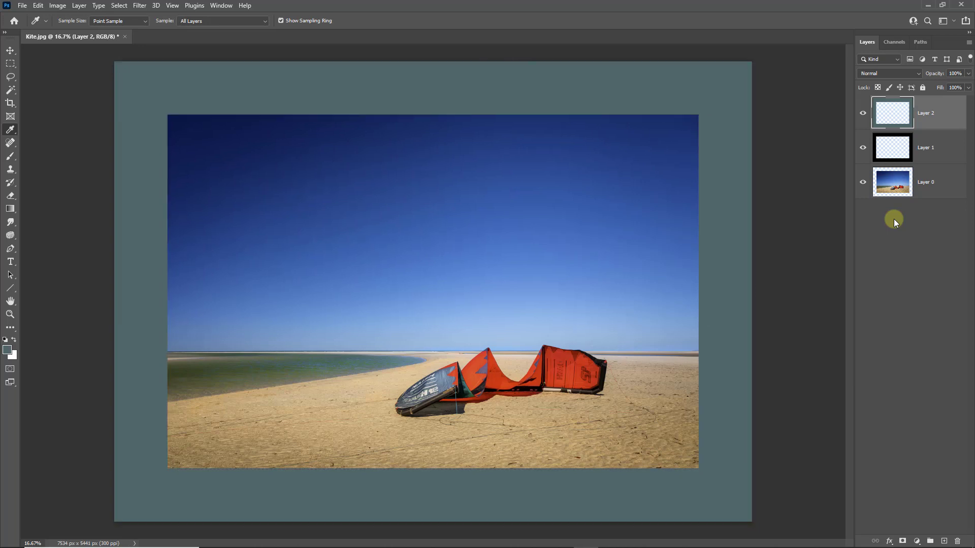
Apply a 40-pixel Gaussian Blur to Layer 1's black border fill
{"action": "left_click", "coordinate": [928, 150]}
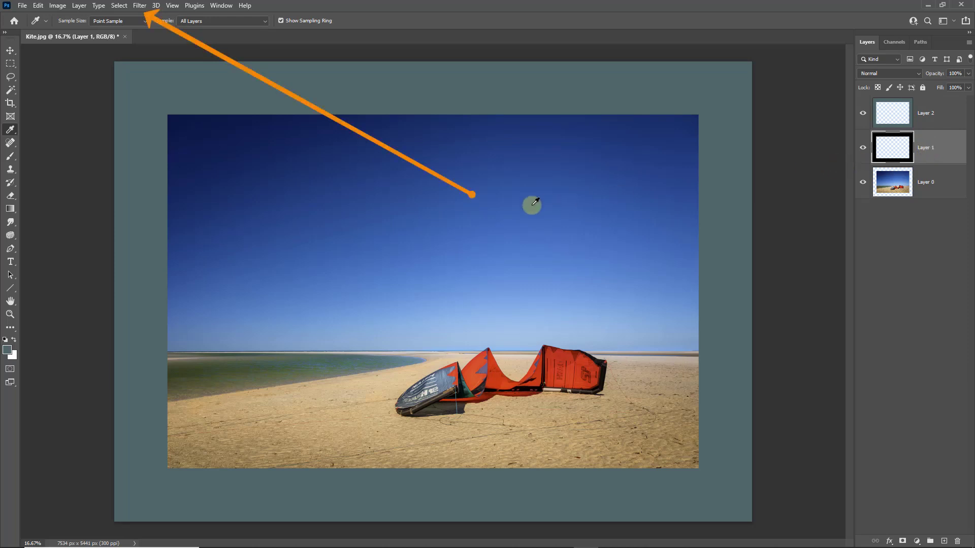
{"action": "left_click", "coordinate": [140, 6]}
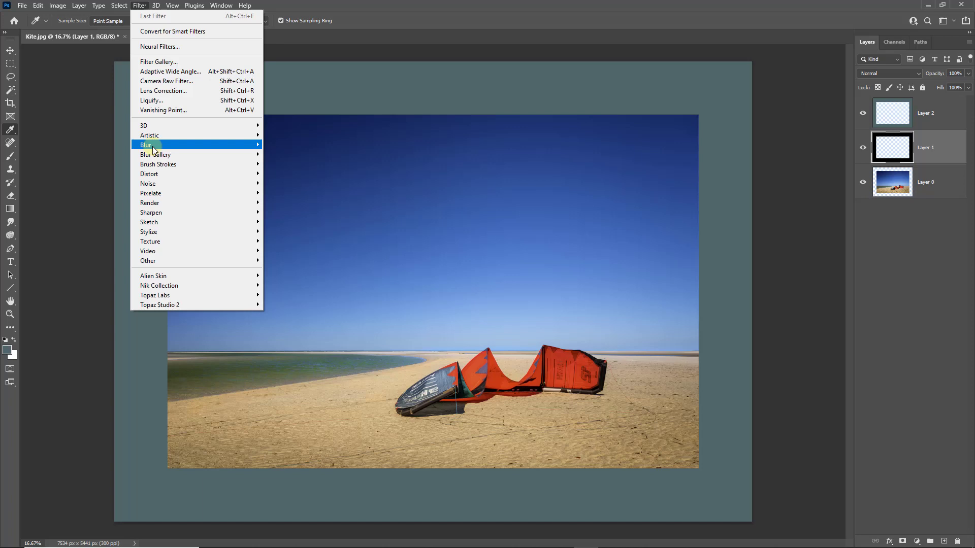
{"action": "mouse_move", "coordinate": [227, 140]}
{"action": "left_click", "coordinate": [285, 183]}
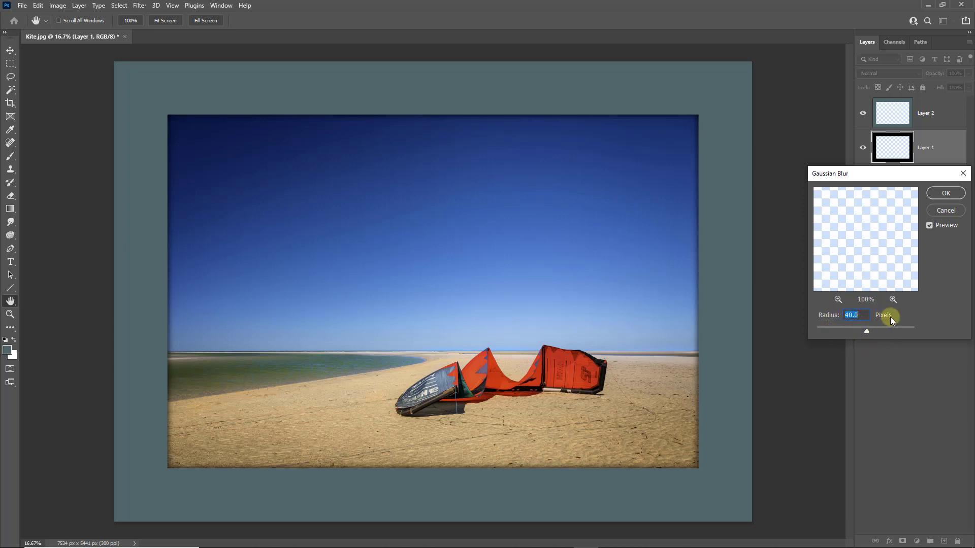
{"action": "left_click", "coordinate": [944, 195]}
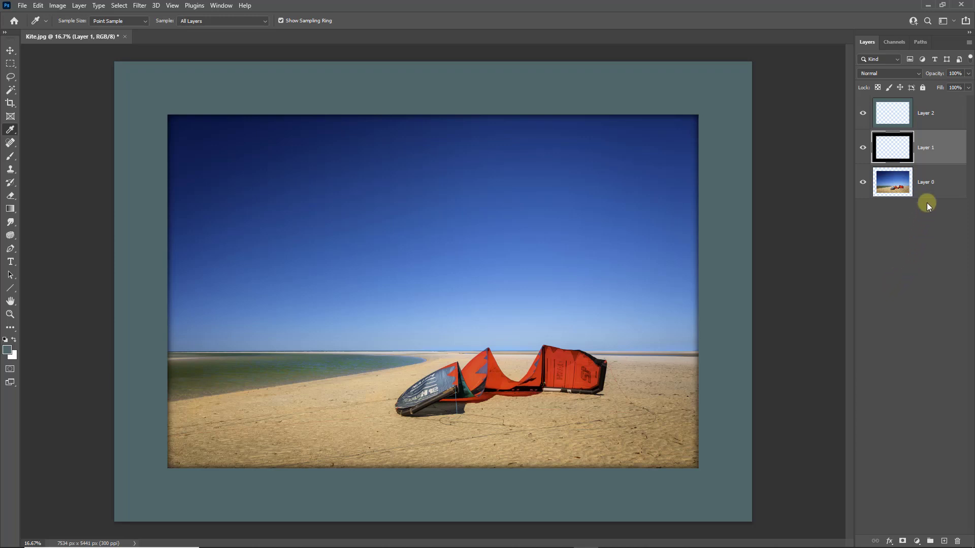
Select Layer 2 and zoom in on the photo's top-left corner
{"action": "left_click", "coordinate": [927, 113]}
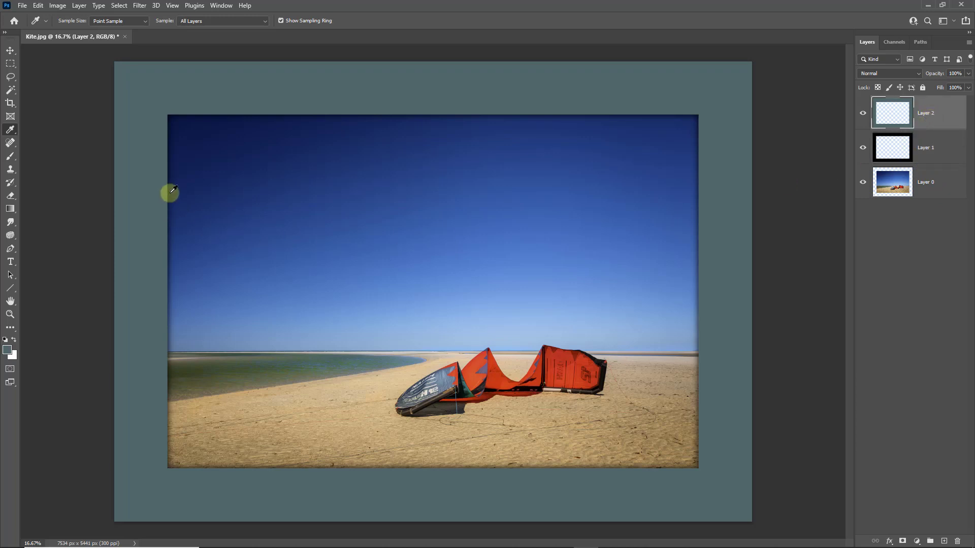
{"action": "left_click_drag", "start_coordinate": [164, 138], "coordinate": [307, 437]}
Add 5% Gaussian monochromatic noise to the grey-teal border on Layer 2
{"action": "left_click_drag", "start_coordinate": [337, 202], "coordinate": [367, 433]}
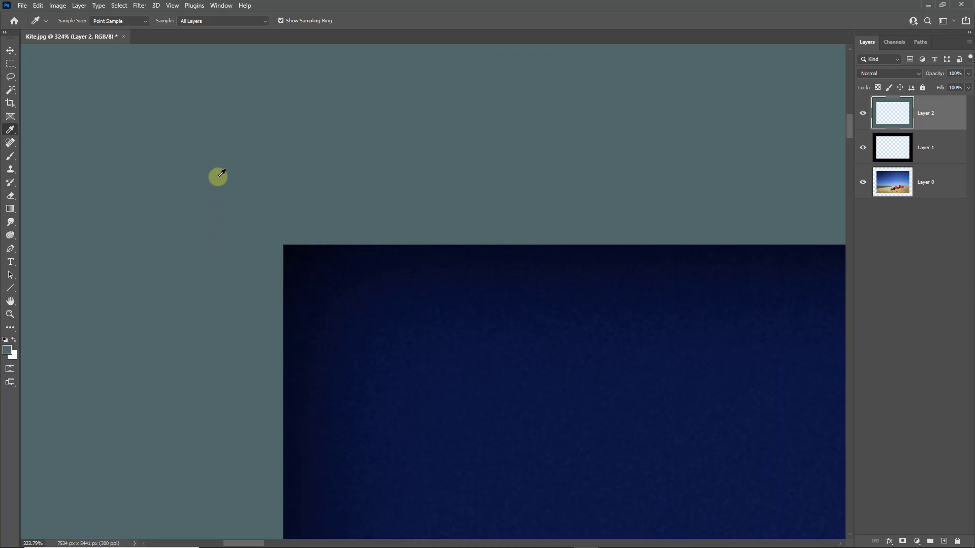
{"action": "left_click", "coordinate": [140, 6]}
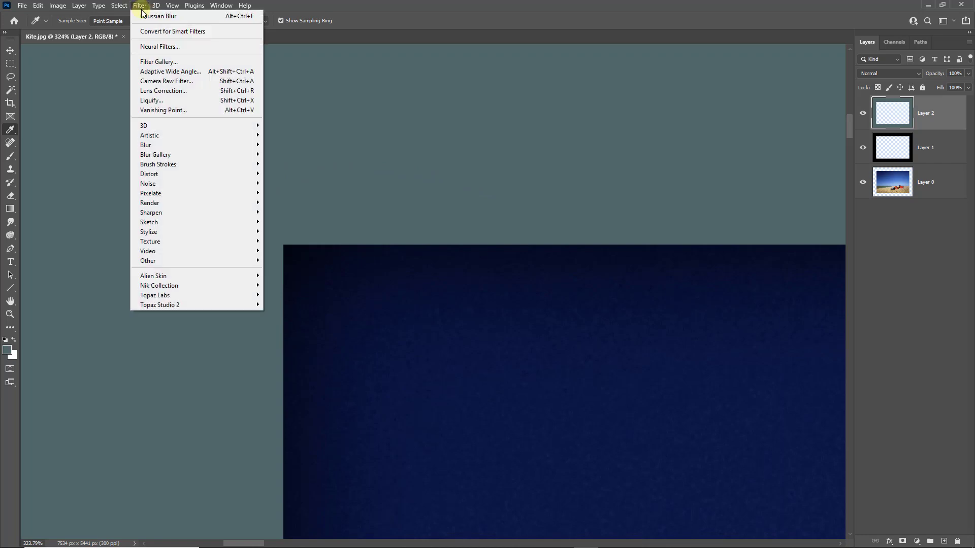
{"action": "mouse_move", "coordinate": [217, 183]}
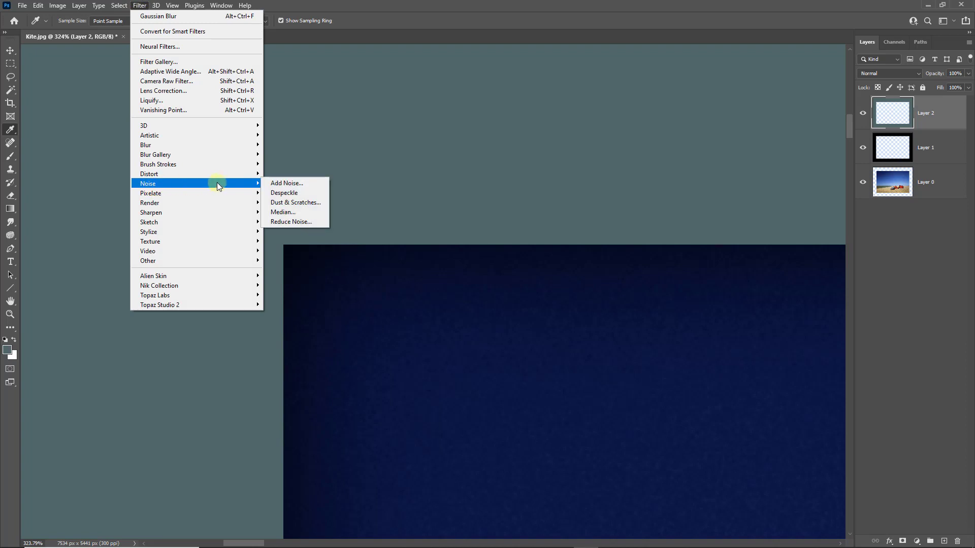
{"action": "left_click", "coordinate": [291, 184]}
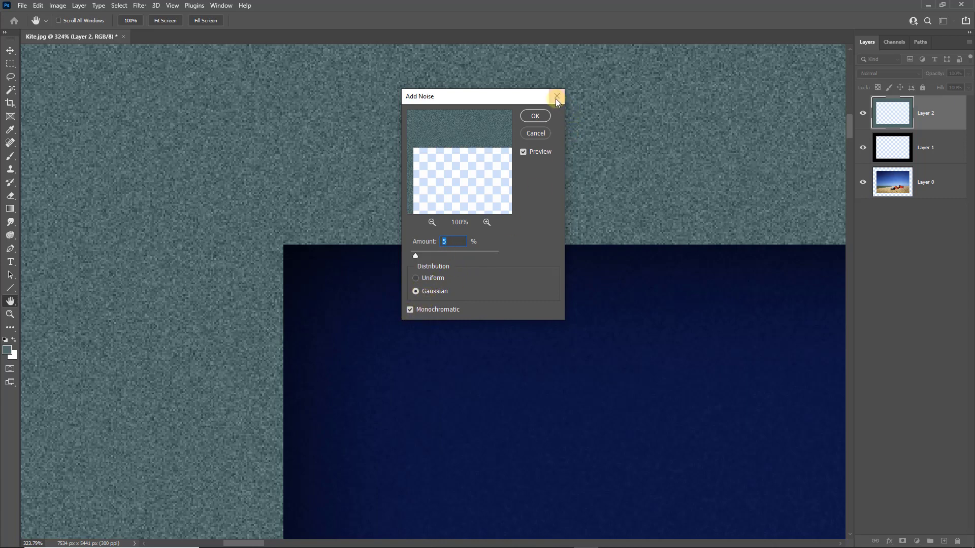
{"action": "left_click", "coordinate": [534, 117]}
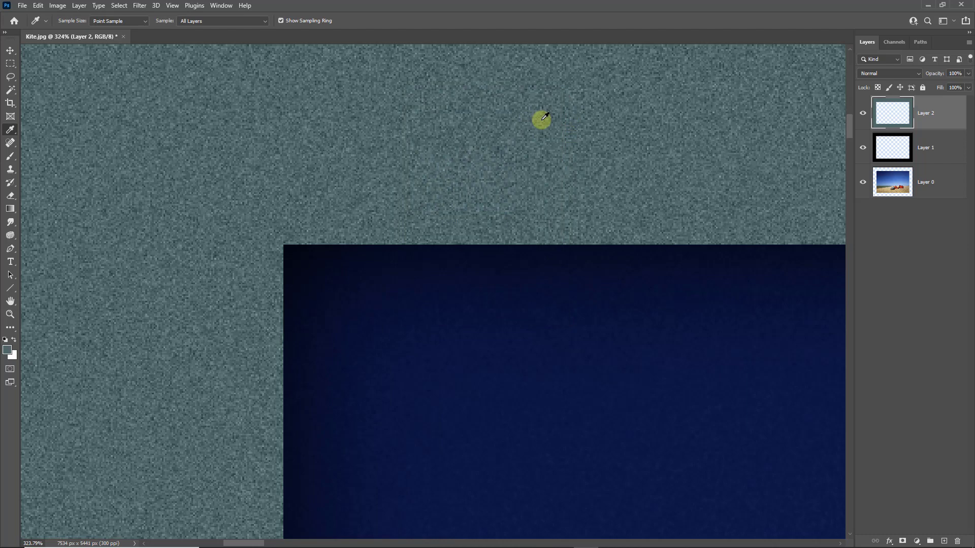
Fit the whole framed kite photo in the window with Ctrl+0
{"action": "key", "text": "ctrl+0"}
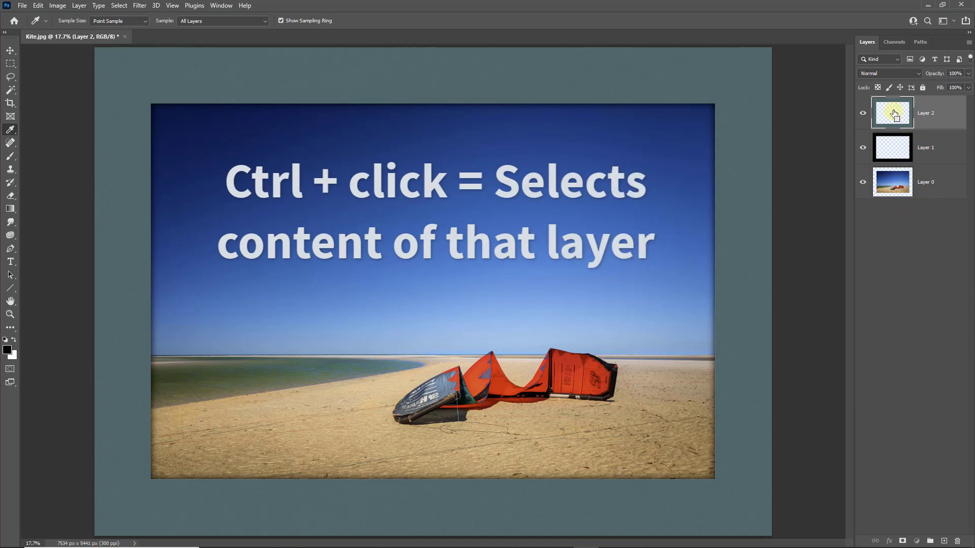
Load Layer 2's border as a selection and invert it to the photo area
{"action": "left_click", "coordinate": [893, 115], "text": "ctrl"}
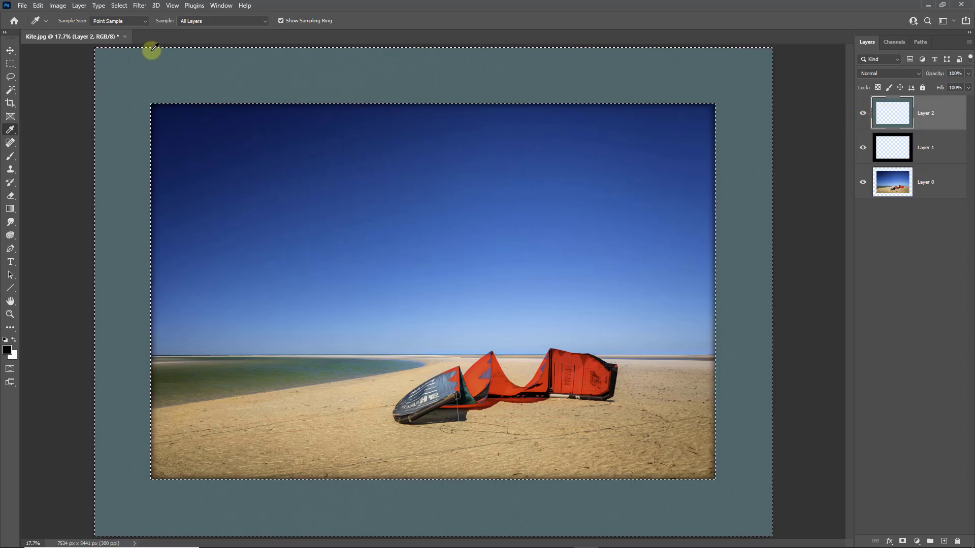
{"action": "left_click", "coordinate": [118, 5]}
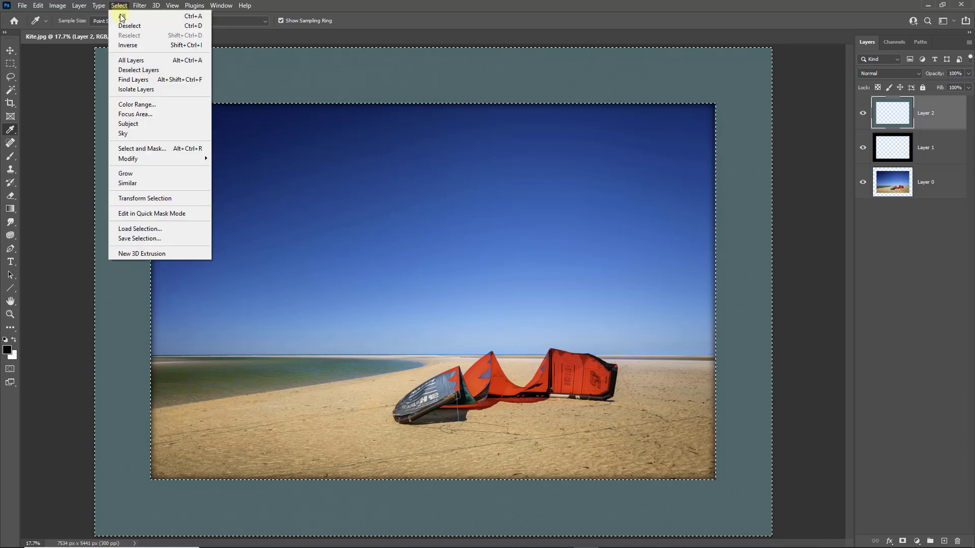
{"action": "left_click", "coordinate": [125, 47]}
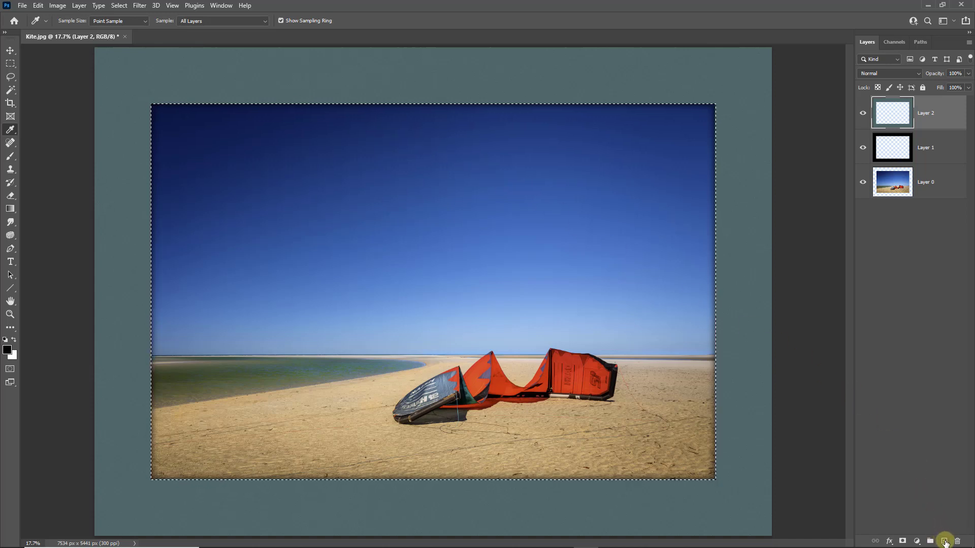
On a new Layer 3, stroke the photo selection with a 7 px pale grey line
{"action": "left_click", "coordinate": [944, 540]}
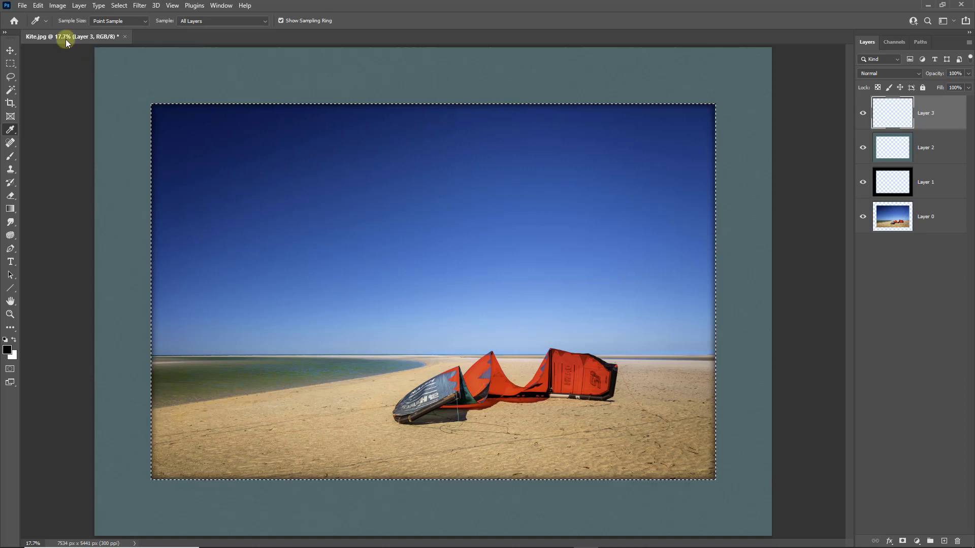
{"action": "left_click", "coordinate": [38, 5]}
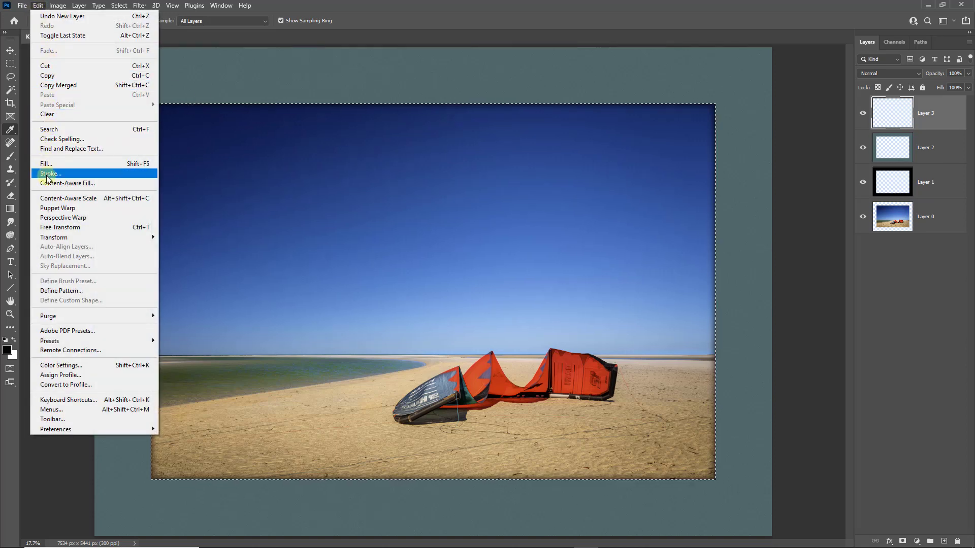
{"action": "left_click", "coordinate": [61, 173]}
{"action": "left_click", "coordinate": [442, 149]}
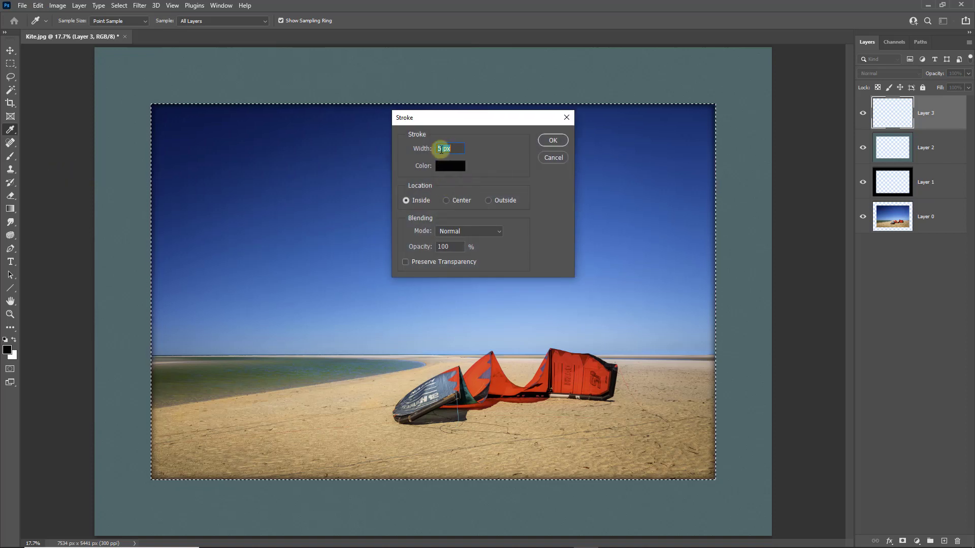
{"action": "key", "text": "BackSpace"}
{"action": "type", "text": "7"}
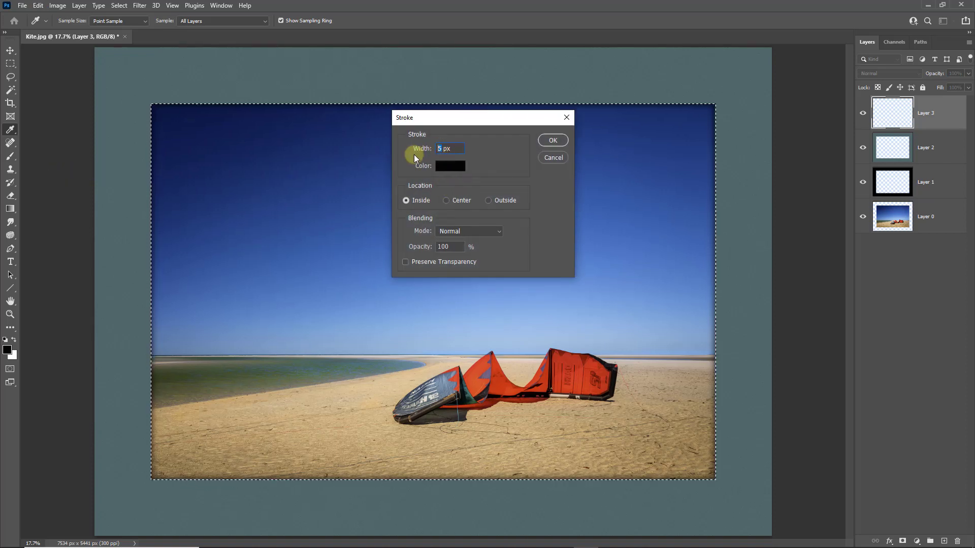
{"action": "left_click", "coordinate": [449, 166]}
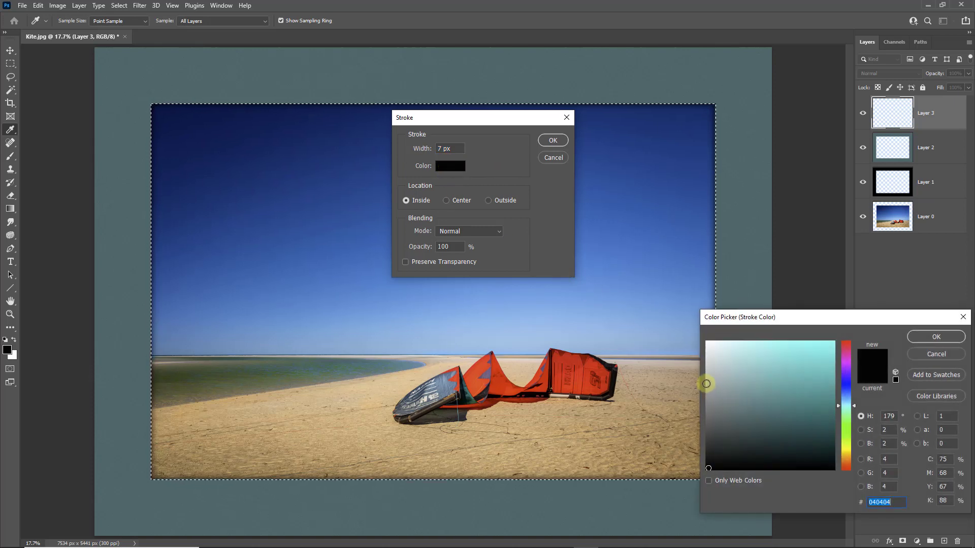
{"action": "left_click", "coordinate": [708, 380]}
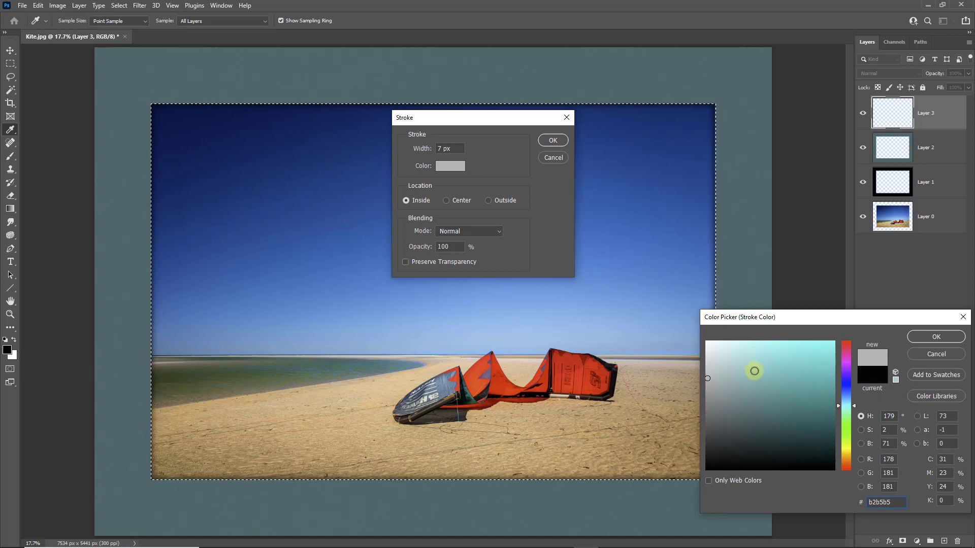
{"action": "left_click", "coordinate": [934, 337]}
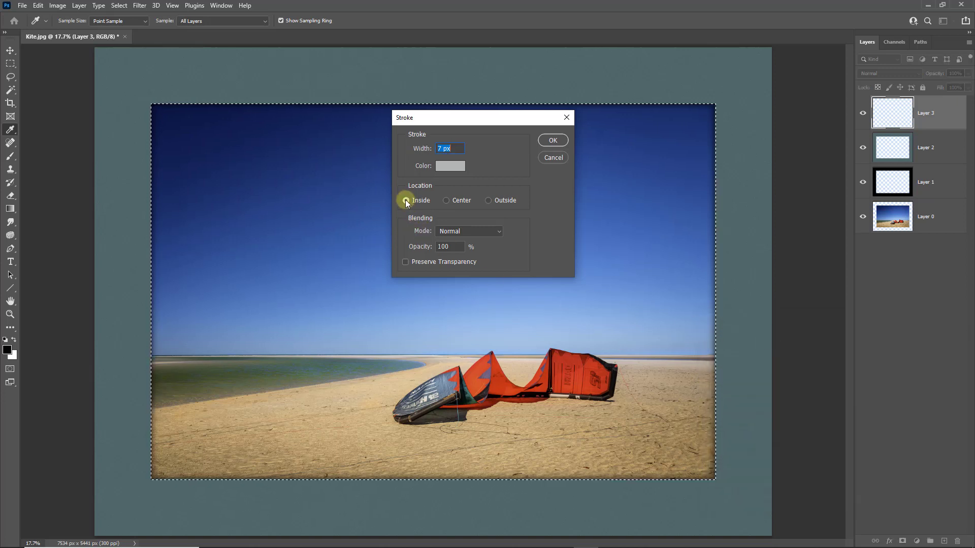
{"action": "left_click", "coordinate": [552, 141]}
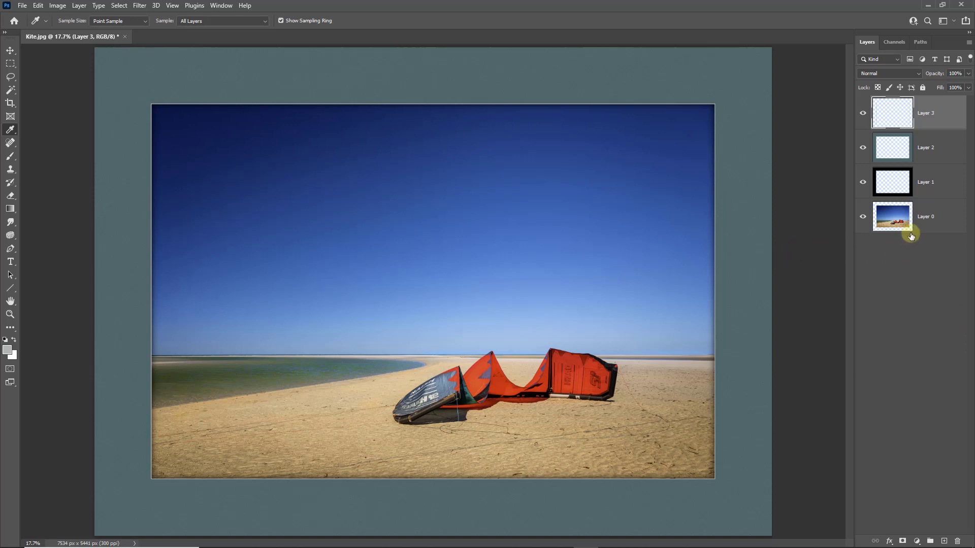
Scale the kite photo on Layer 0 down to 85.65% and recentre it inside the frame
{"action": "left_click", "coordinate": [863, 116]}
{"action": "left_click", "coordinate": [863, 114]}
{"action": "left_click", "coordinate": [927, 218]}
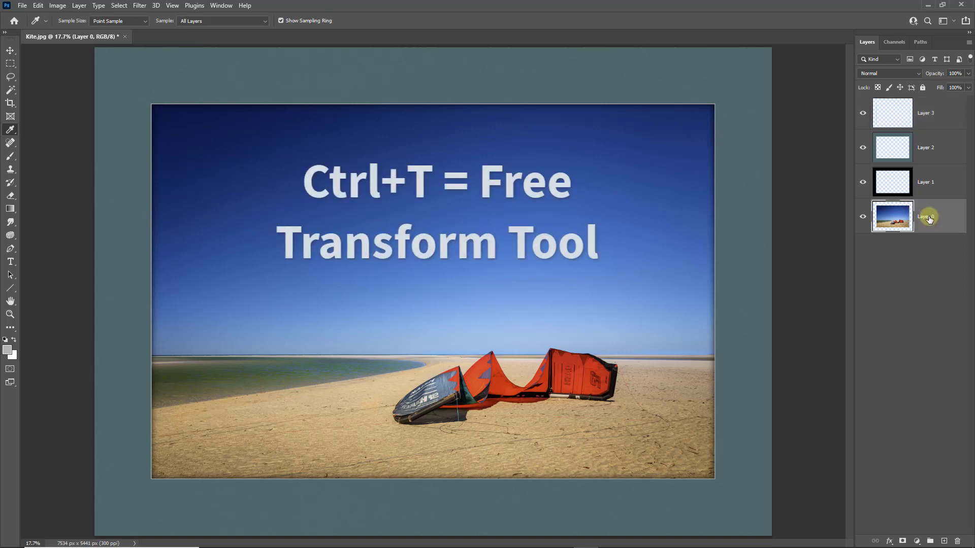
{"action": "key", "text": "ctrl+t"}
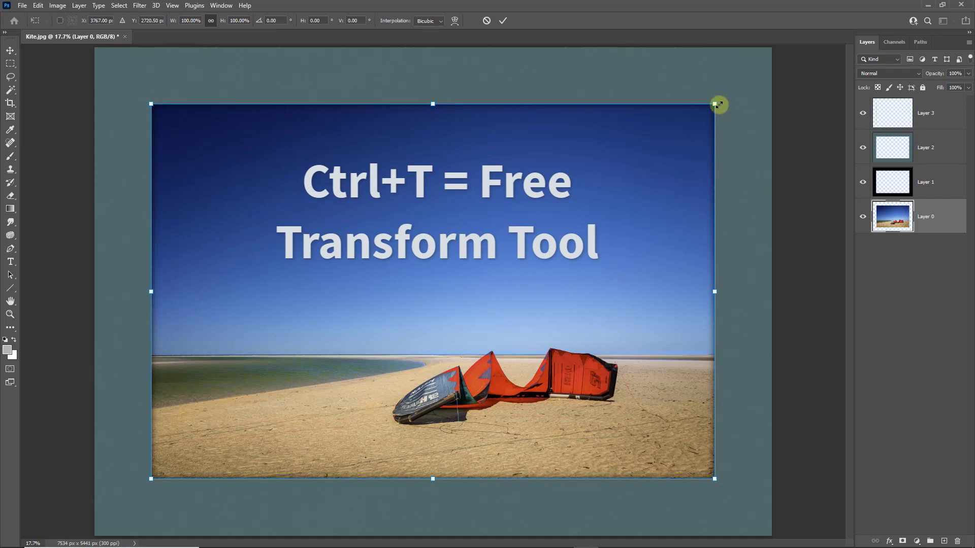
{"action": "left_click_drag", "start_coordinate": [713, 104], "coordinate": [638, 162]}
{"action": "left_click_drag", "start_coordinate": [516, 226], "coordinate": [556, 202]}
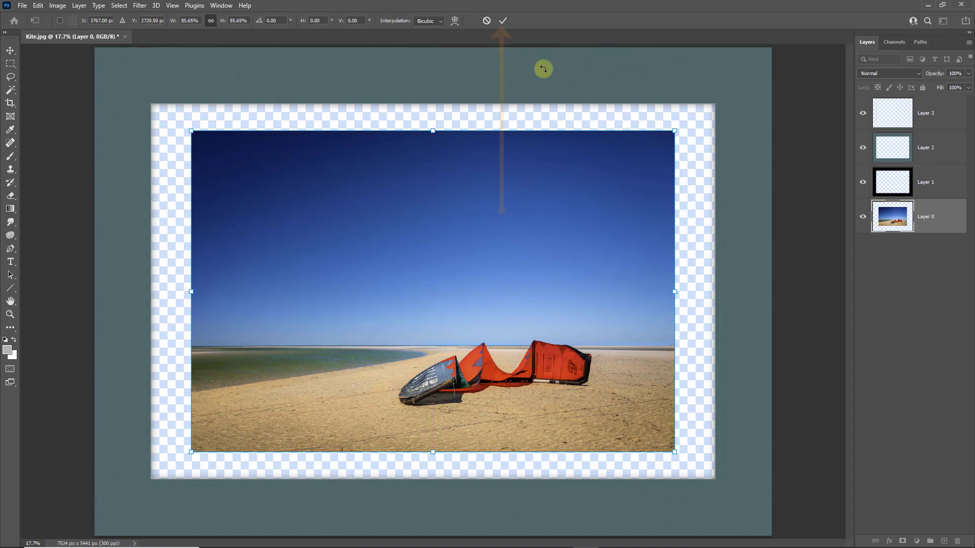
{"action": "left_click", "coordinate": [501, 20]}
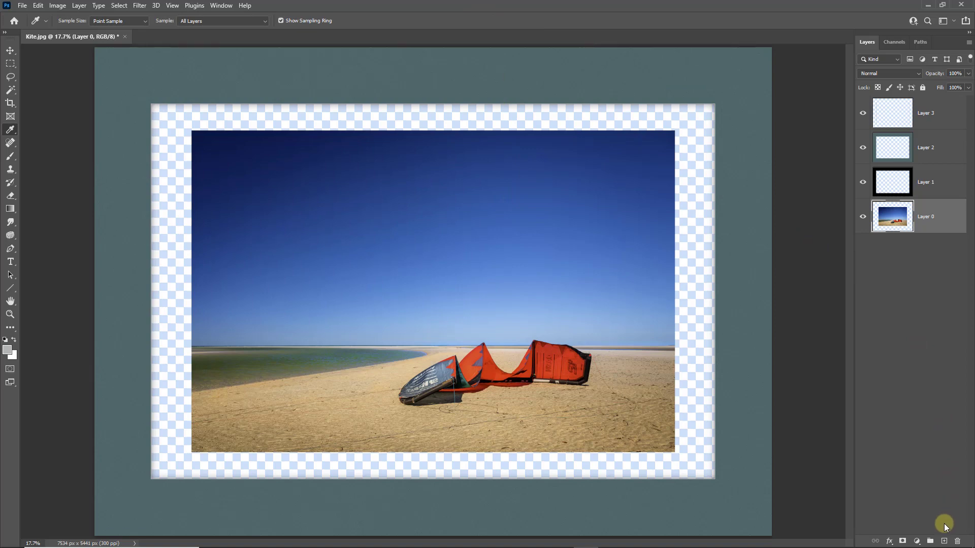
Add a new Layer 4 beneath the kite photo and fill it with white
{"action": "left_click", "coordinate": [943, 541]}
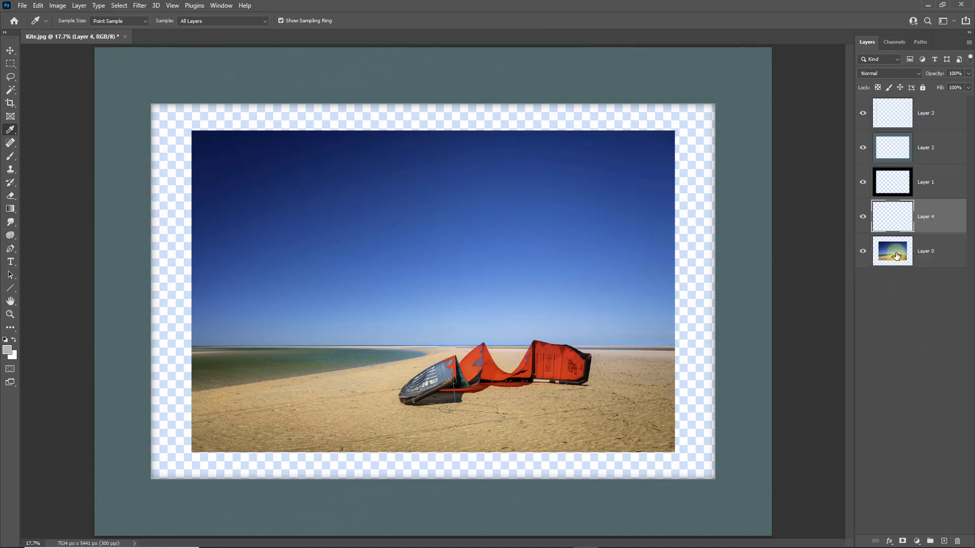
{"action": "left_click_drag", "start_coordinate": [895, 222], "coordinate": [898, 265]}
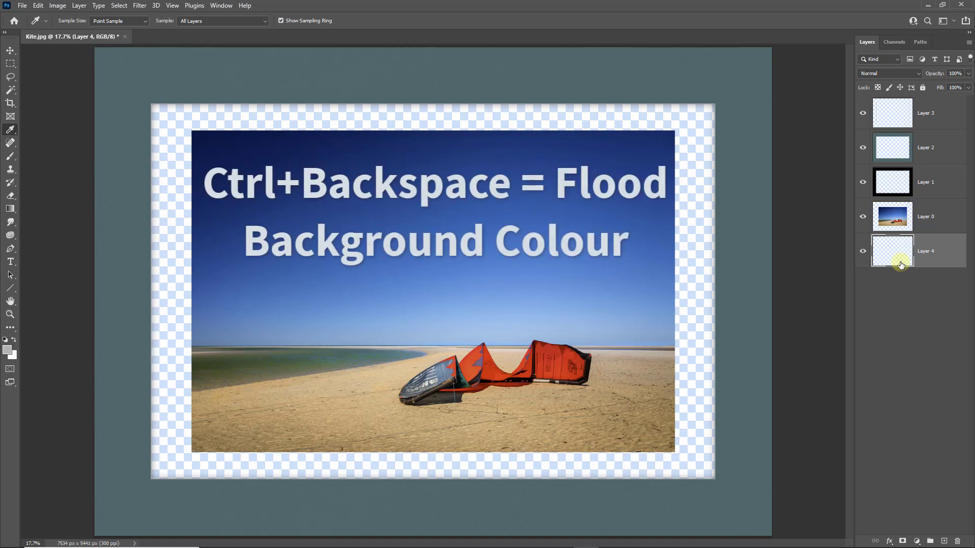
{"action": "key", "text": "ctrl+BackSpace"}
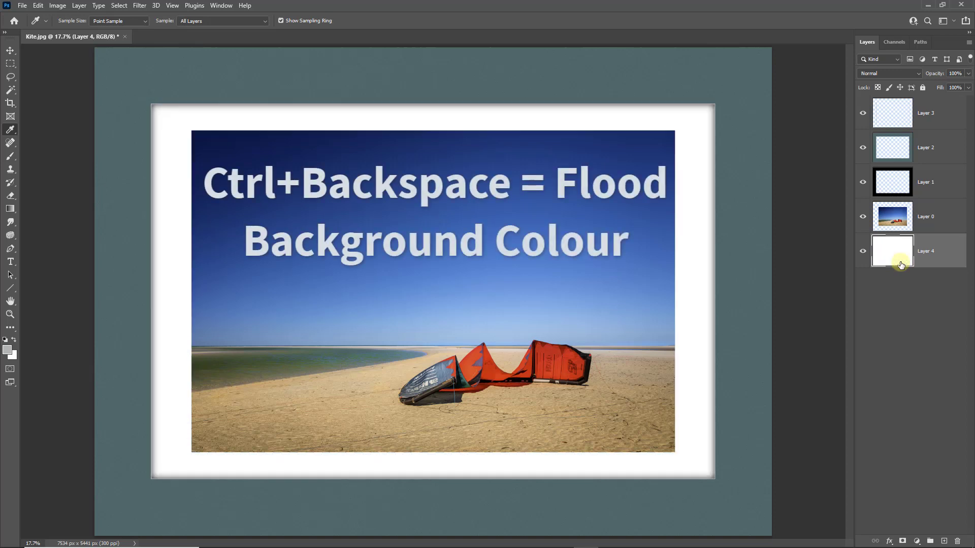